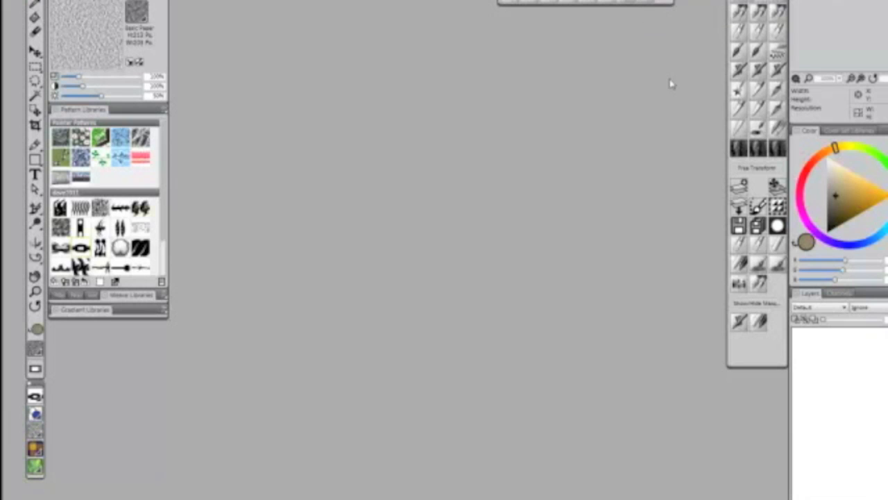
- Create a new blank white canvas from the A4 preset, 21 × 29.7 cm at 300 pixels per inch
click(12, 0)
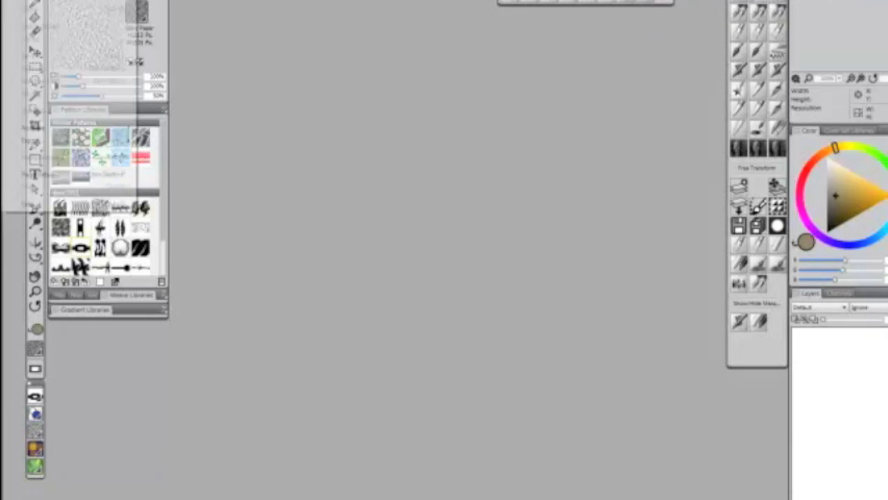
click(28, 0)
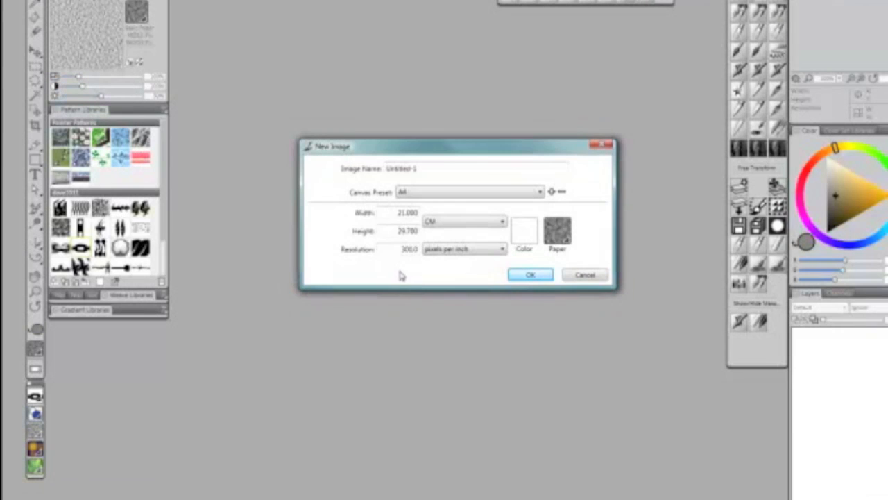
click(541, 275)
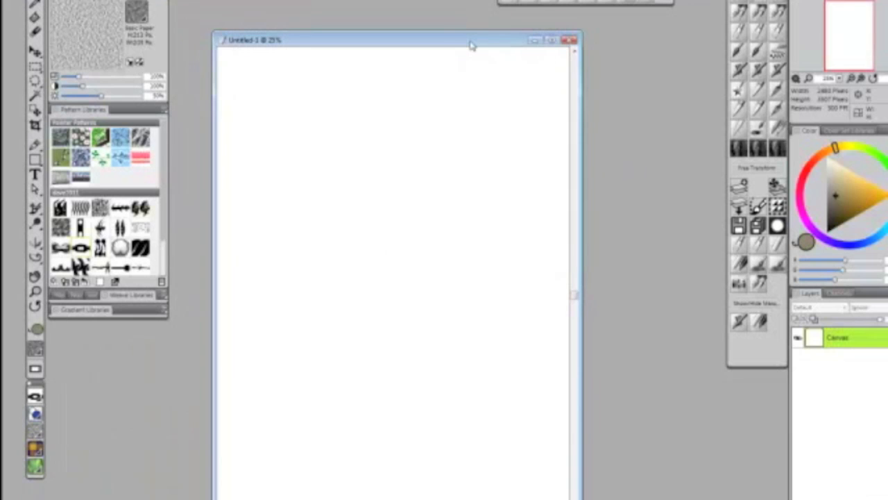
- Paint a large rounded patch of light tan in the upper-left corner of the canvas
drag(836, 205, 832, 227)
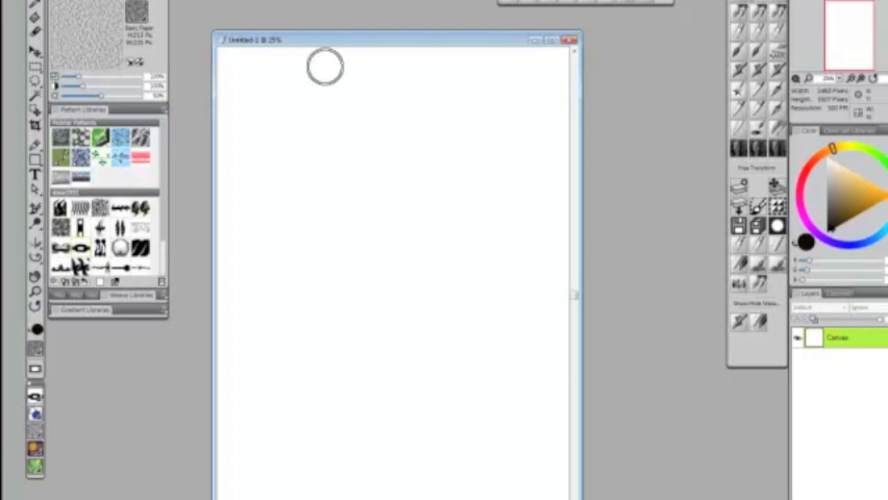
mouse_move(260, 81)
mouse_down()
mouse_move(291, 104)
mouse_move(264, 83)
mouse_move(303, 103)
mouse_move(285, 135)
mouse_move(288, 113)
mouse_move(325, 98)
mouse_move(308, 127)
mouse_move(320, 96)
mouse_move(304, 77)
mouse_move(277, 80)
mouse_move(243, 134)
mouse_move(326, 125)
mouse_move(324, 81)
mouse_move(299, 70)
mouse_move(335, 96)
mouse_move(328, 115)
mouse_move(279, 137)
mouse_move(281, 116)
mouse_up()
click(841, 179)
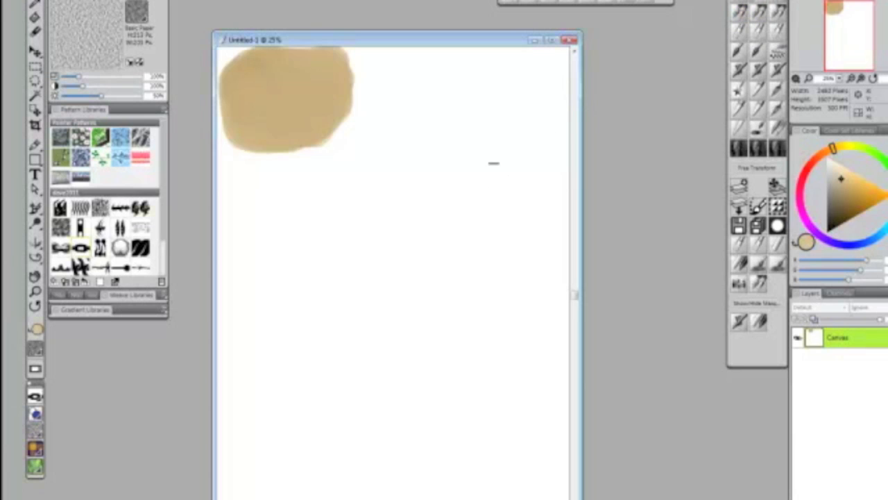
- Choose dark brown and test brushes beside the tan patch with short textured strokes and a small speckled spot
click(834, 221)
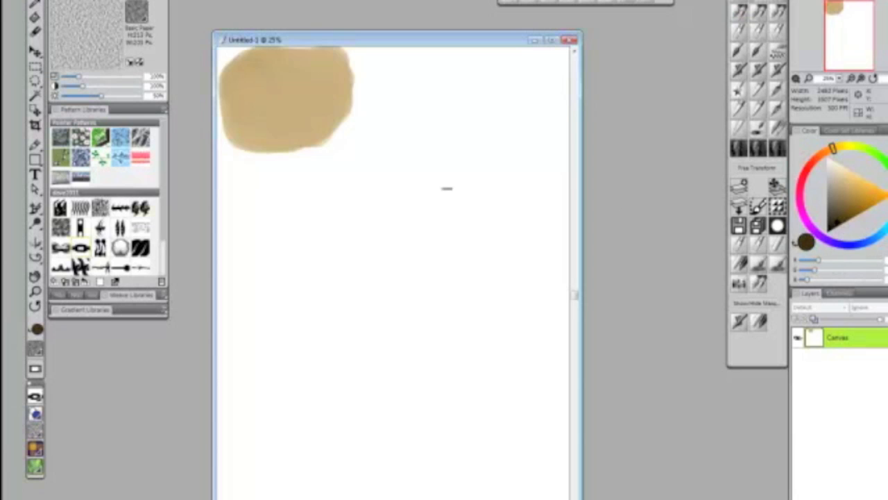
mouse_move(400, 93)
mouse_down()
mouse_move(407, 80)
mouse_move(372, 129)
mouse_move(432, 87)
mouse_move(445, 101)
mouse_move(448, 90)
mouse_move(428, 114)
mouse_move(428, 90)
mouse_up()
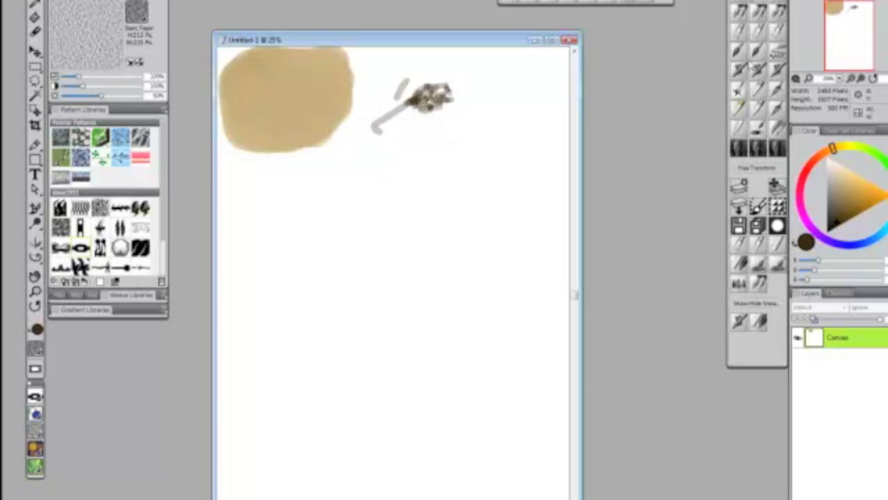
click(759, 15)
mouse_move(463, 82)
mouse_down()
mouse_move(475, 99)
mouse_move(468, 69)
mouse_move(472, 98)
mouse_up()
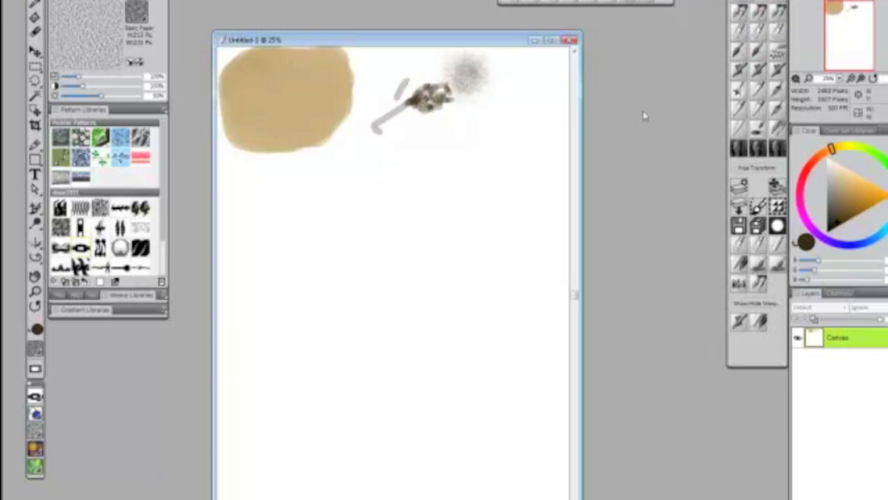
- Paint a soft smoky brown patch below the test strokes and spray speckles across the upper-right area
click(741, 33)
mouse_move(346, 156)
mouse_down()
mouse_move(383, 155)
mouse_move(363, 137)
mouse_move(340, 174)
mouse_move(367, 167)
mouse_move(368, 181)
mouse_move(386, 170)
mouse_move(390, 139)
mouse_move(368, 134)
mouse_move(346, 161)
mouse_move(391, 173)
mouse_move(403, 195)
mouse_up()
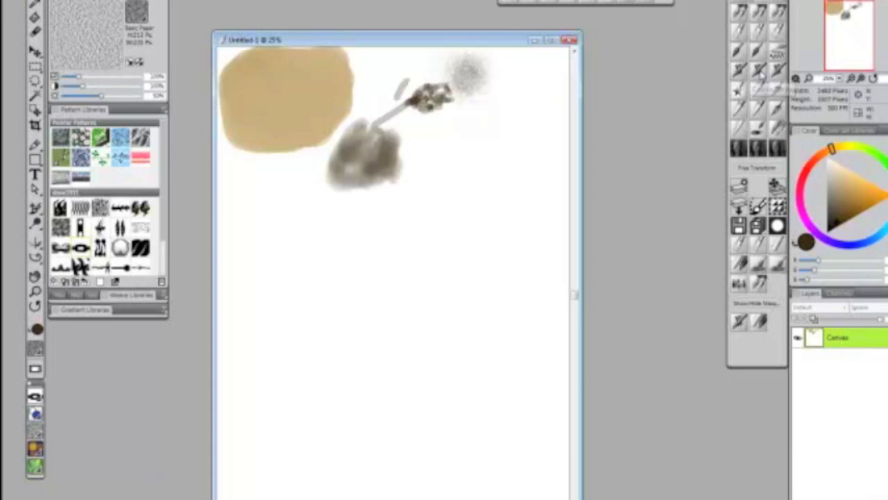
mouse_move(512, 134)
mouse_down()
mouse_move(526, 109)
mouse_move(530, 128)
mouse_move(513, 159)
mouse_move(500, 145)
mouse_move(537, 115)
mouse_move(542, 148)
mouse_move(525, 180)
mouse_move(512, 119)
mouse_move(479, 143)
mouse_move(539, 109)
mouse_move(551, 121)
mouse_move(557, 137)
mouse_move(532, 181)
mouse_move(448, 170)
mouse_move(506, 123)
mouse_move(515, 88)
mouse_move(549, 109)
mouse_move(541, 177)
mouse_move(490, 208)
mouse_move(405, 165)
mouse_move(386, 119)
mouse_move(551, 184)
mouse_up()
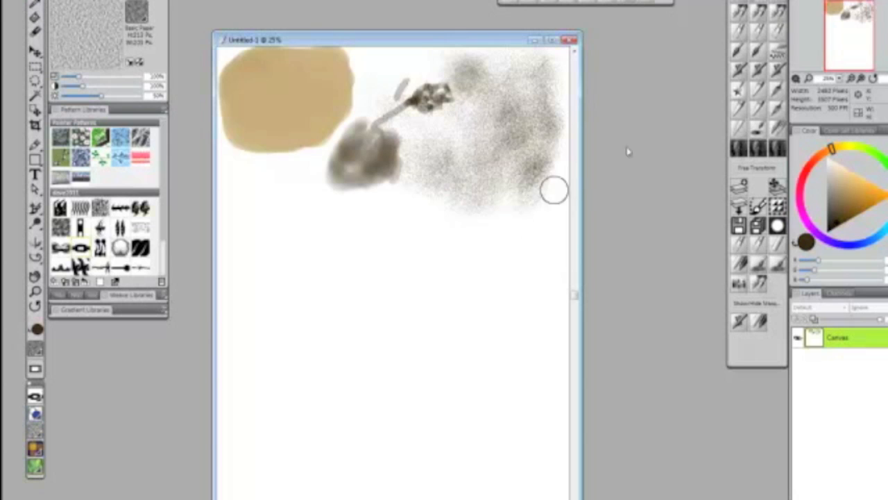
- Pick white, lighten spots within the speckled area, and scribble thin light strokes over the smoky brown patch
alt+click(520, 223)
mouse_move(515, 129)
mouse_down()
mouse_move(532, 114)
mouse_move(513, 124)
mouse_move(516, 112)
mouse_move(510, 127)
mouse_move(531, 139)
mouse_move(500, 155)
mouse_move(512, 102)
mouse_move(528, 120)
mouse_up()
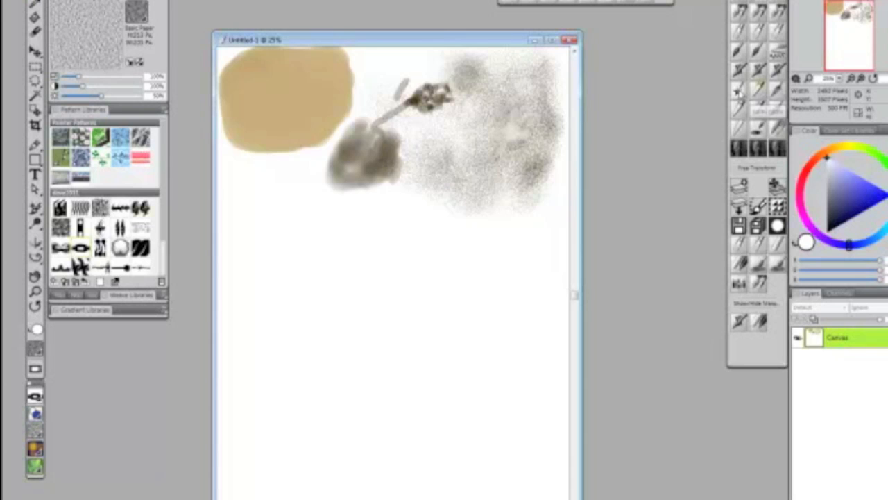
click(760, 91)
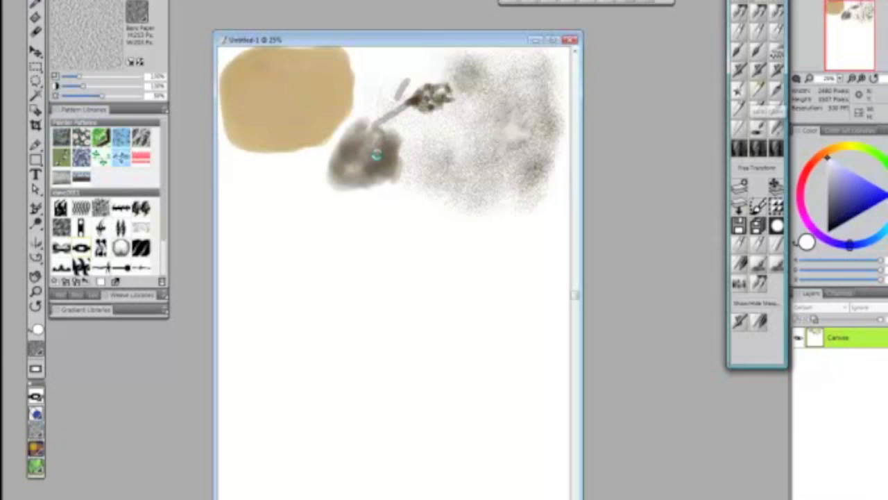
drag(375, 168, 387, 142)
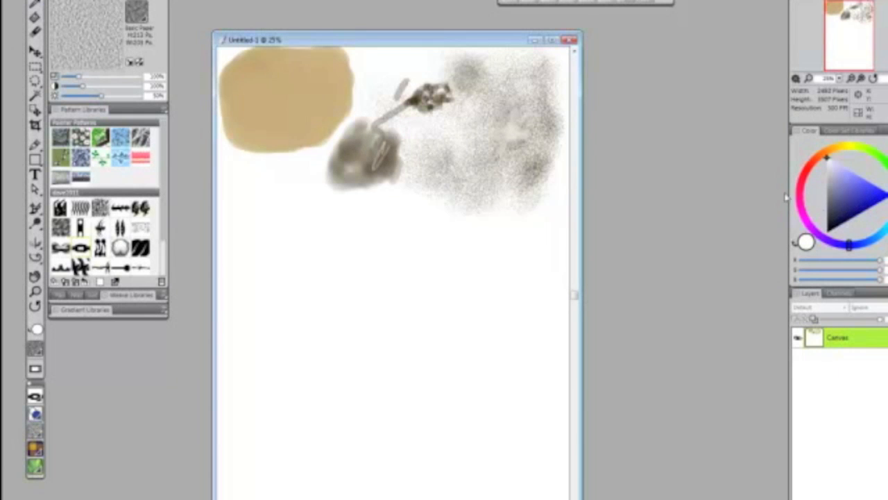
- Switch to a dark orange-brown hue and paint glowing orange strokes in the centre of the smoky patch
click(832, 227)
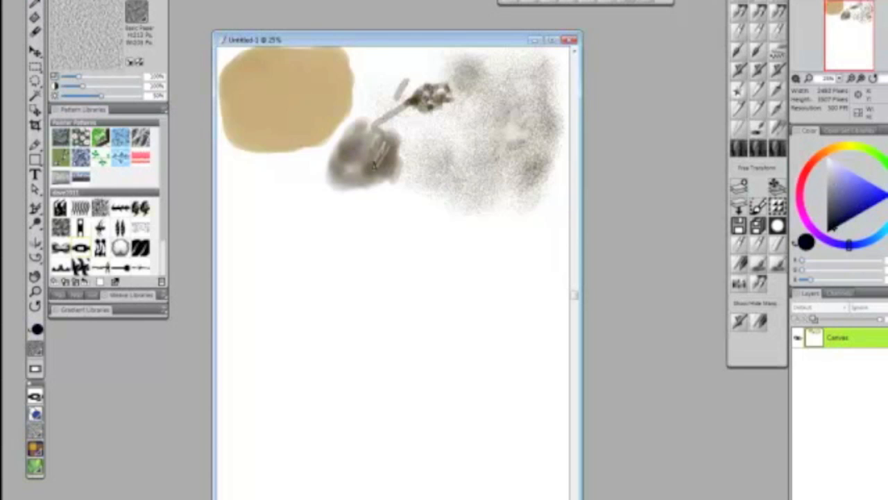
click(822, 154)
click(841, 222)
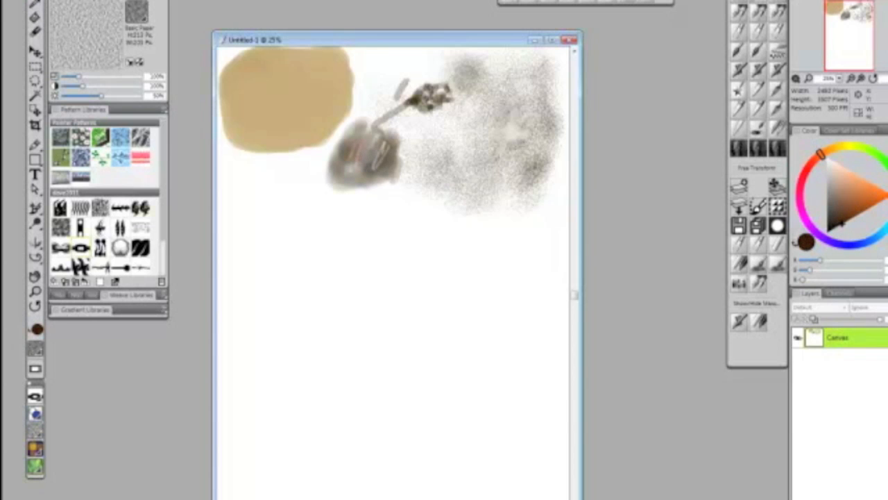
mouse_move(363, 138)
mouse_down()
mouse_move(352, 162)
mouse_move(369, 168)
mouse_move(378, 150)
mouse_move(388, 164)
mouse_move(341, 164)
mouse_move(351, 182)
mouse_move(369, 153)
mouse_up()
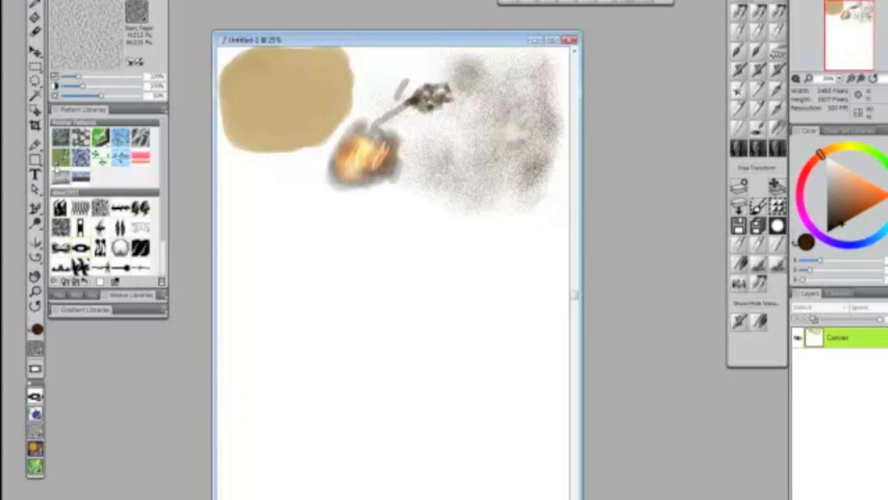
- Dab coarse dark speckles along the lower-right edge of the glowing orange patch
key(ctrl+plus)
key(ctrl+plus)
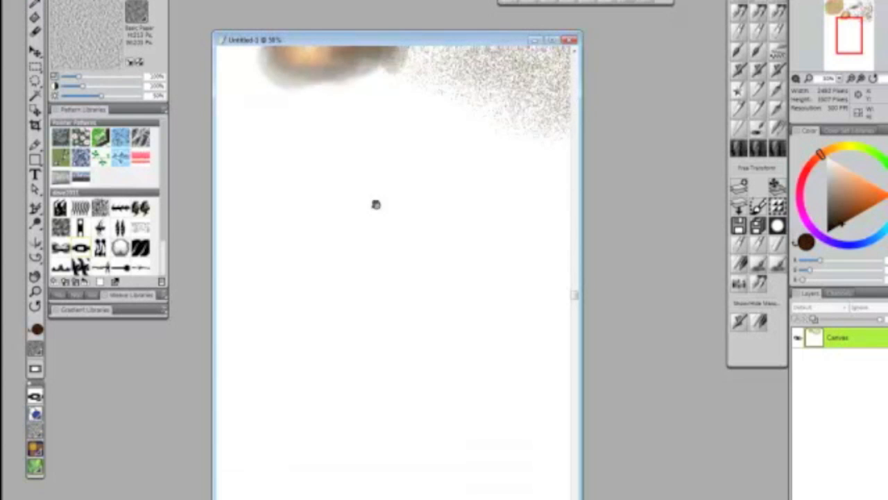
drag(375, 204, 393, 313)
key(ctrl+plus)
key(ctrl+plus)
drag(400, 231, 456, 277)
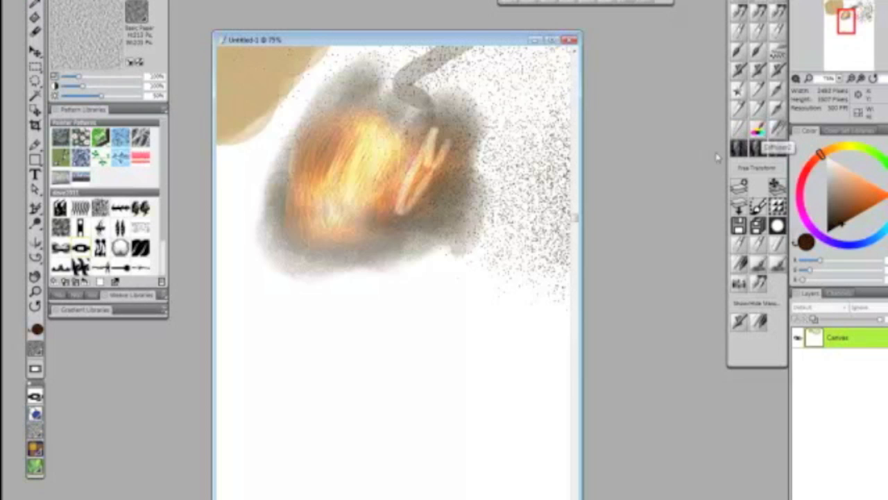
drag(401, 259, 394, 276)
click(419, 251)
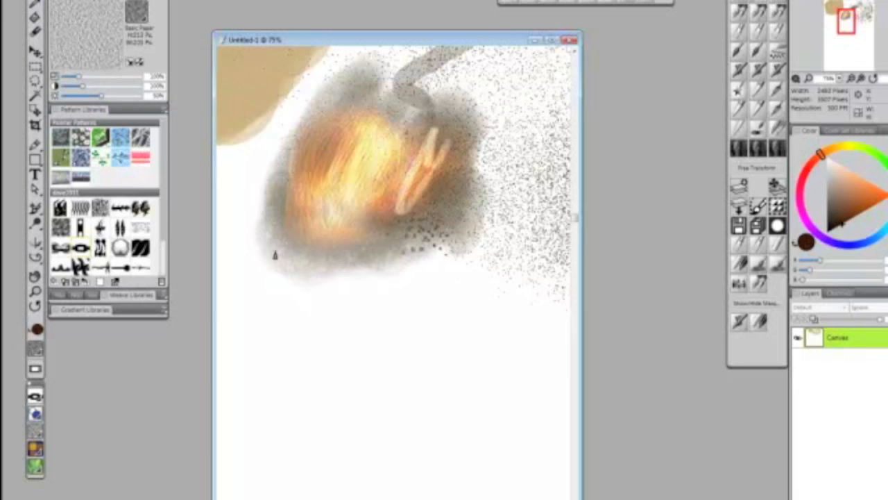
- Soften the patch's lower-left edge, speckle the orange glow, and smear its upper part into grey-beige smoke
drag(308, 281, 308, 247)
mouse_move(315, 196)
mouse_down()
mouse_move(305, 245)
mouse_move(344, 258)
mouse_move(357, 251)
mouse_move(318, 258)
mouse_move(334, 260)
mouse_move(359, 211)
mouse_move(369, 212)
mouse_move(359, 182)
mouse_up()
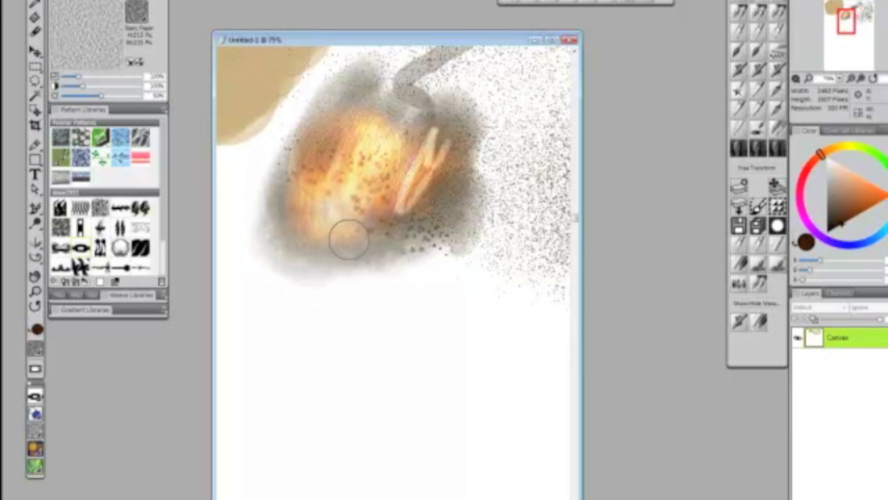
mouse_move(354, 89)
mouse_down()
mouse_move(416, 125)
mouse_move(485, 132)
mouse_move(483, 175)
mouse_move(500, 201)
mouse_move(461, 208)
mouse_move(514, 133)
mouse_move(495, 119)
mouse_move(497, 91)
mouse_move(416, 187)
mouse_up()
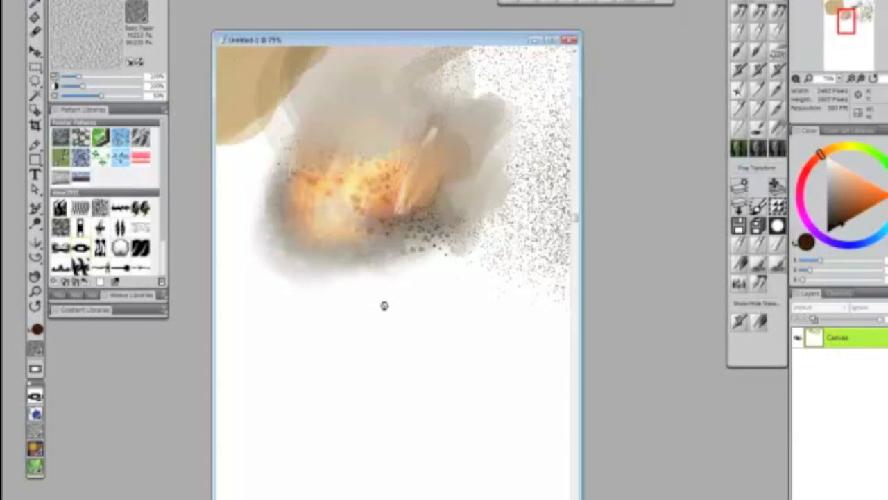
- Paint blotchy grey-brown and dark brown textures below the glow, plus a soft dark brown cloud to their lower right
key(ctrl+o)
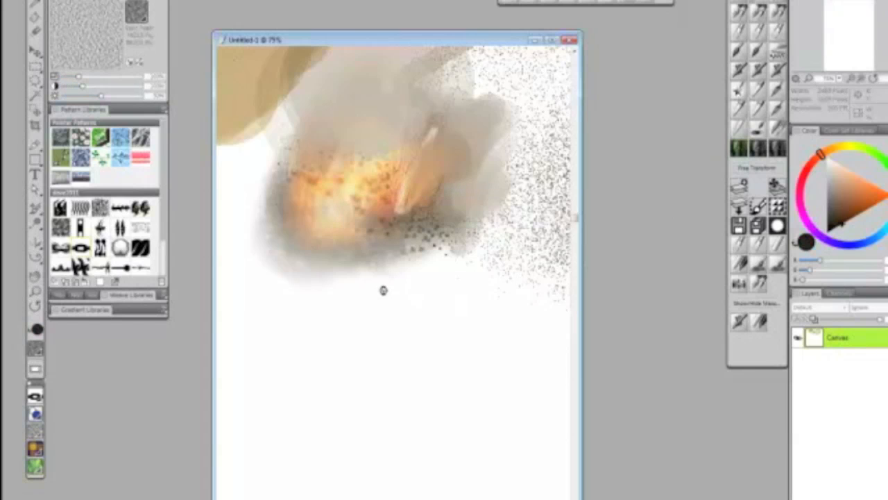
drag(375, 311, 407, 333)
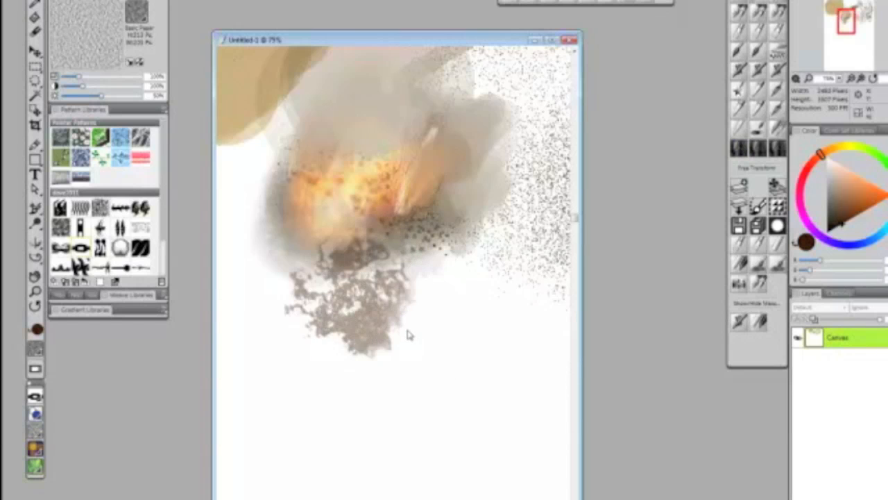
mouse_move(401, 314)
mouse_down()
mouse_move(402, 338)
mouse_move(415, 317)
mouse_move(435, 317)
mouse_move(443, 276)
mouse_move(386, 297)
mouse_move(379, 329)
mouse_up()
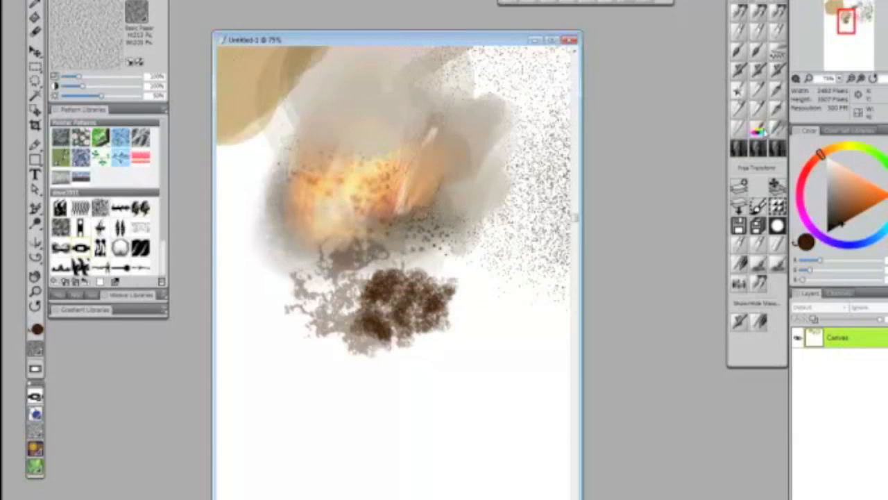
click(759, 145)
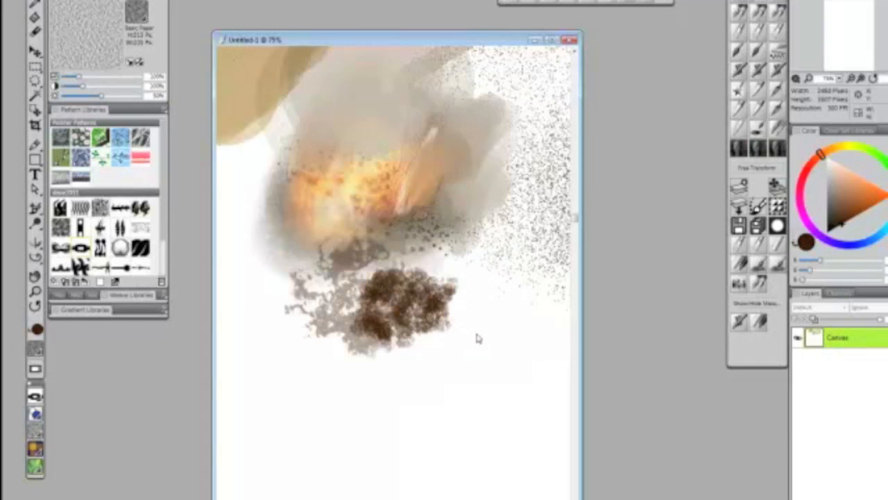
mouse_move(503, 291)
mouse_down()
mouse_move(479, 333)
mouse_move(493, 347)
mouse_move(436, 407)
mouse_move(507, 405)
mouse_move(535, 341)
mouse_move(479, 323)
mouse_move(505, 390)
mouse_up()
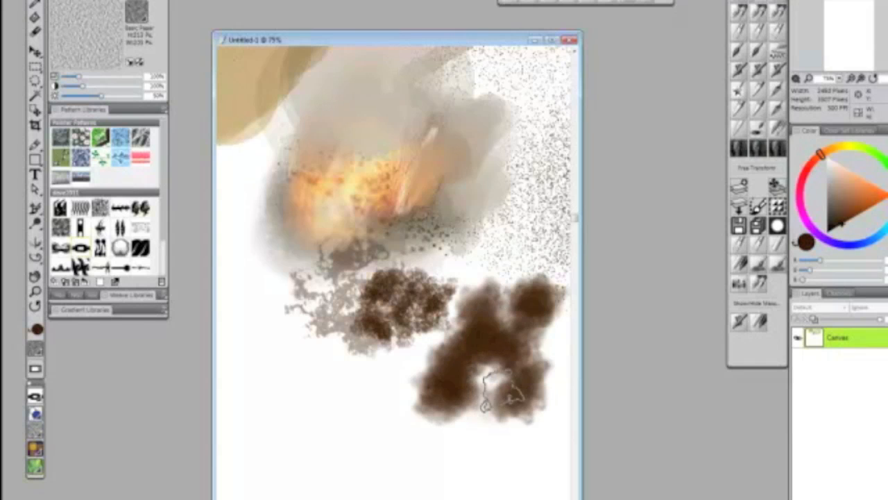